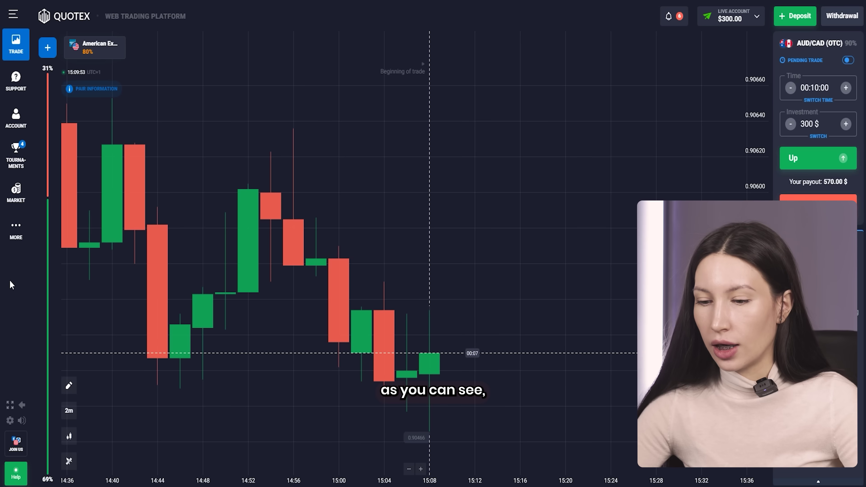
# Set the trade duration to one minute (01:00)
pyautogui.scroll(-2, 123, 307)
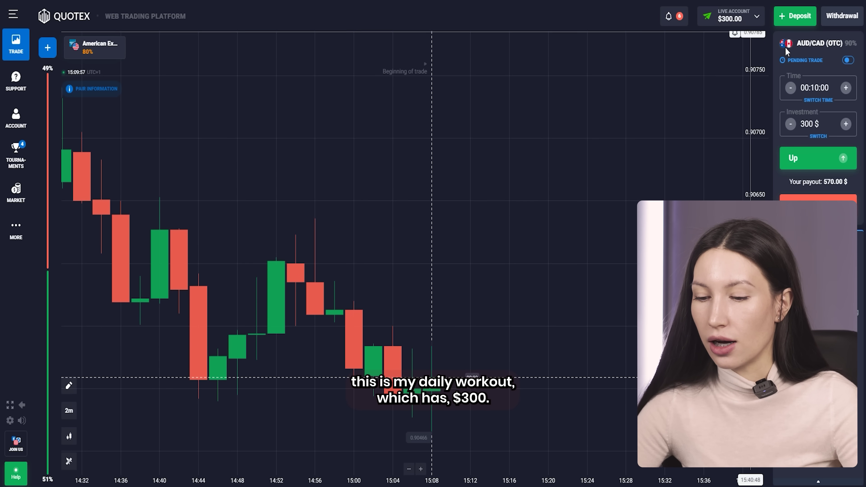
pyautogui.click(818, 101)
pyautogui.click(814, 136)
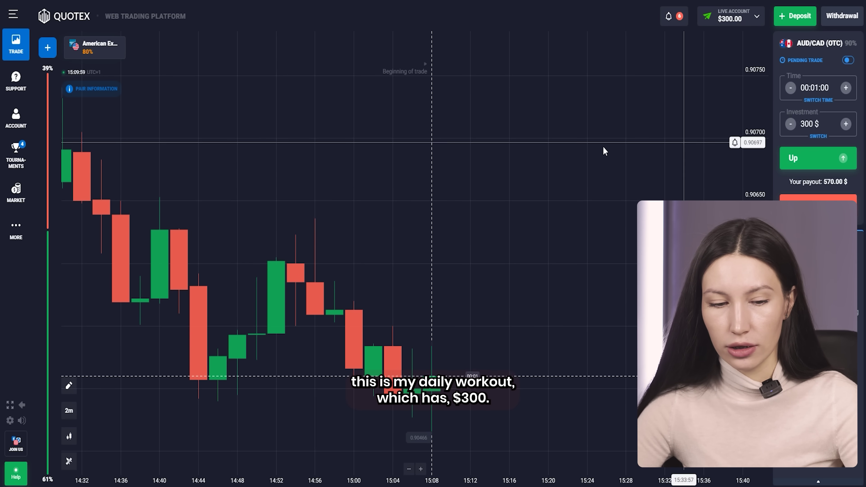
# Add EUR/USD, NZD/CAD, USD/BDT and USD/DZD OTC charts, and close American Express
pyautogui.click(56, 48)
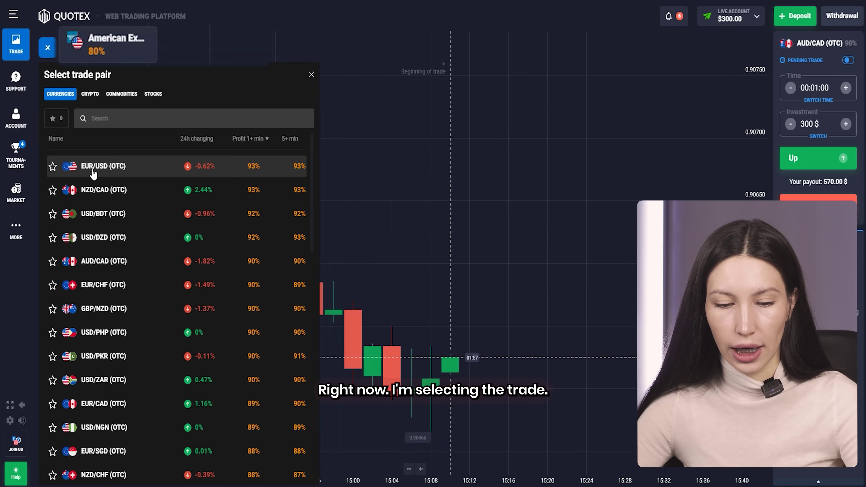
pyautogui.click(94, 166)
pyautogui.click(47, 48)
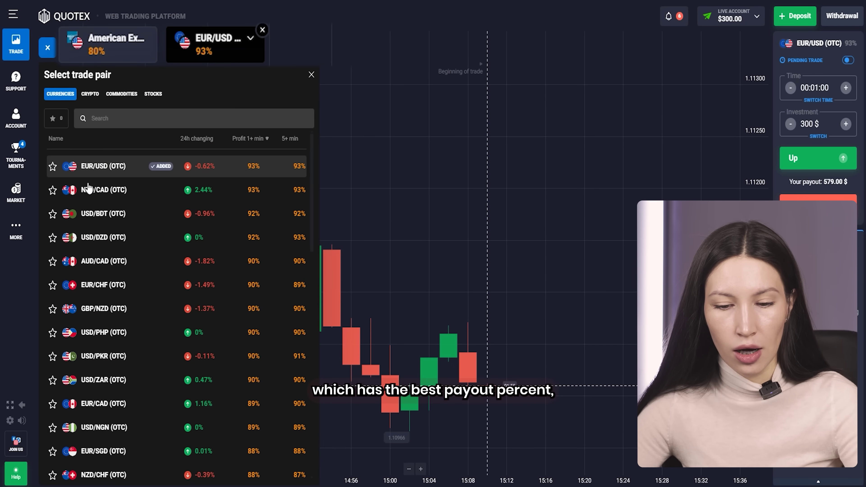
pyautogui.click(90, 190)
pyautogui.click(47, 47)
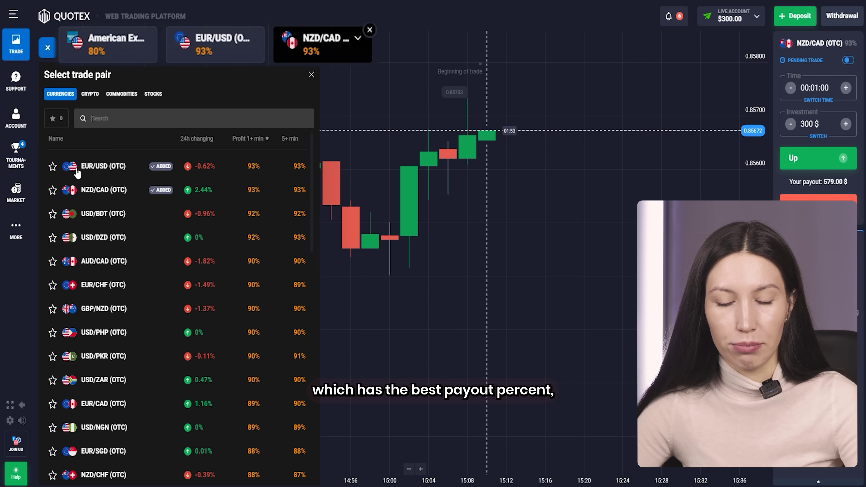
pyautogui.click(90, 214)
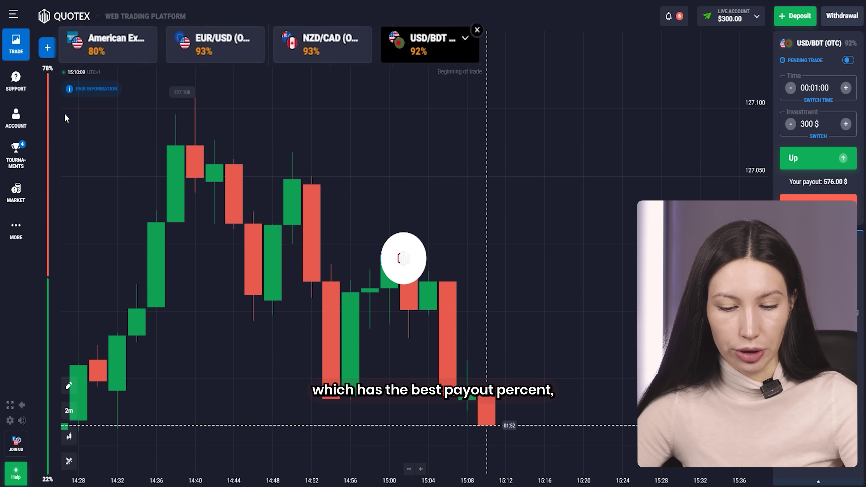
pyautogui.click(48, 48)
pyautogui.click(96, 241)
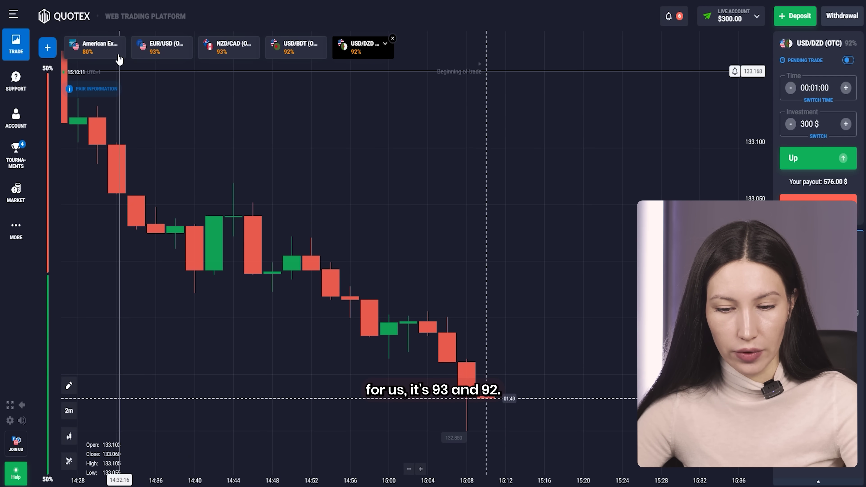
pyautogui.click(124, 38)
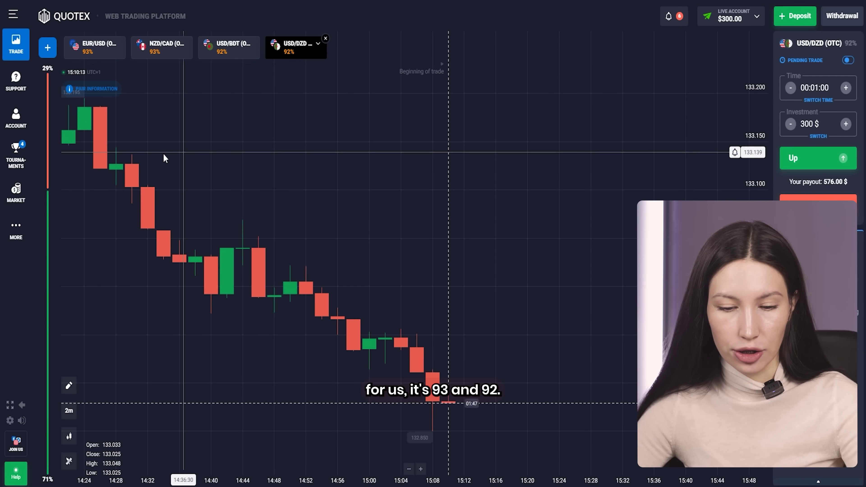
# Switch USD/DZD to 10s candles and add RSI with period 7 (overbought 73, oversold 23)
pyautogui.click(68, 412)
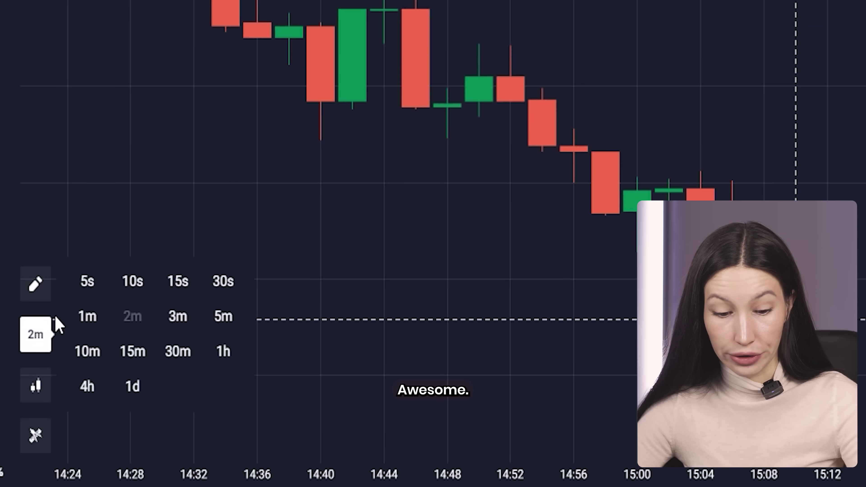
pyautogui.click(135, 289)
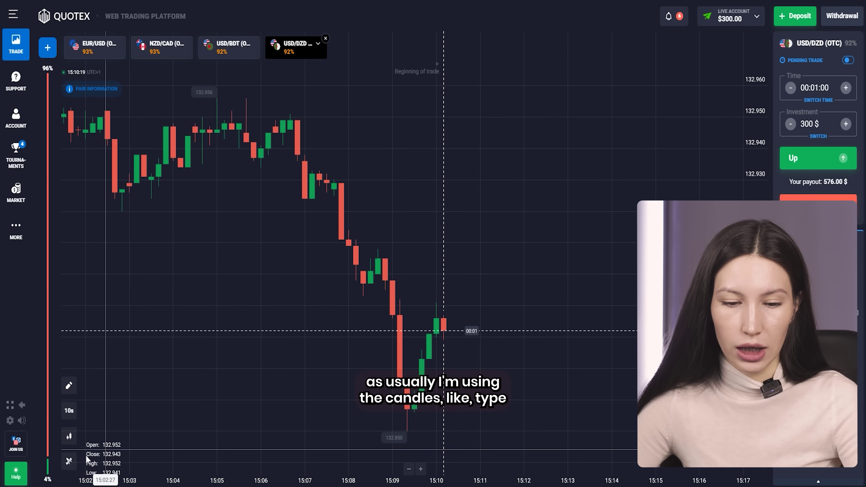
pyautogui.click(69, 461)
pyautogui.scroll(-5, 85, 307)
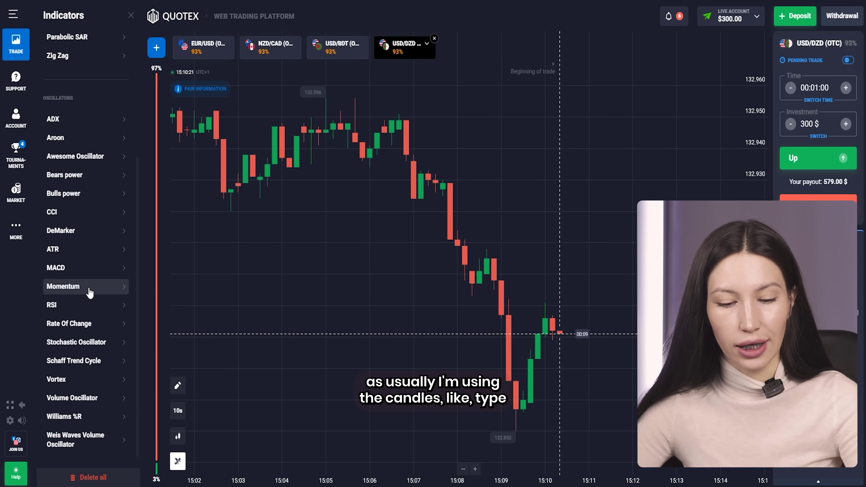
pyautogui.click(60, 309)
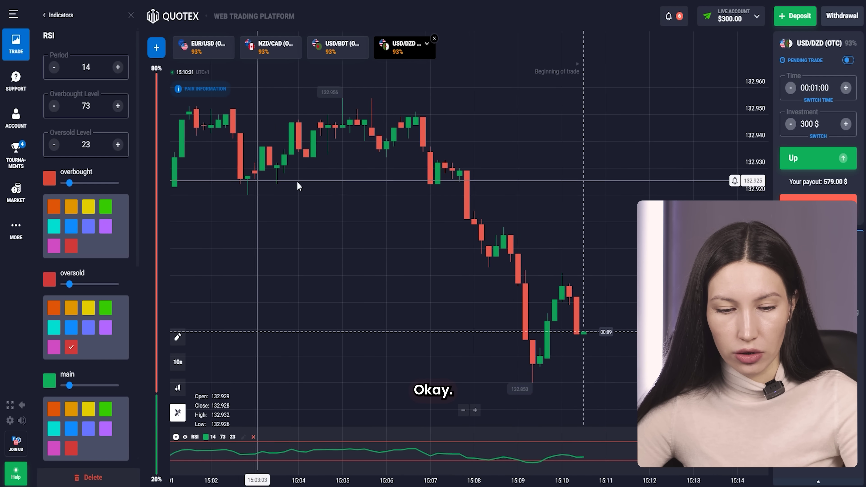
pyautogui.click(54, 67)
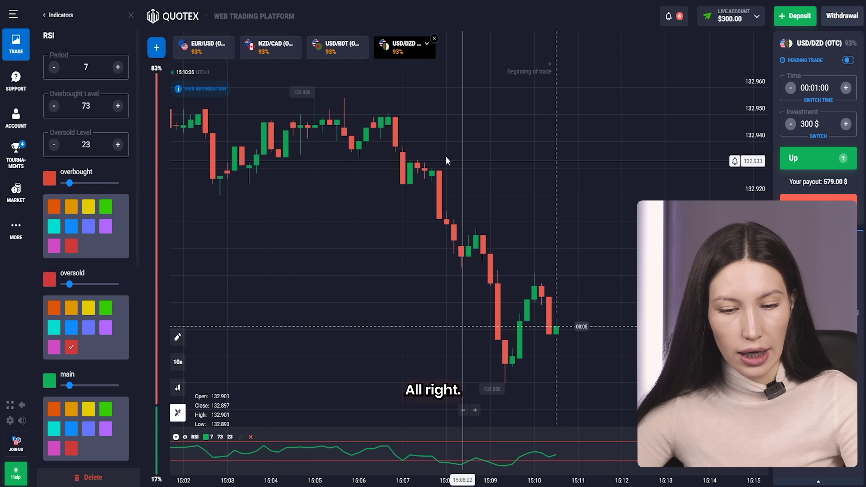
pyautogui.click(68, 16)
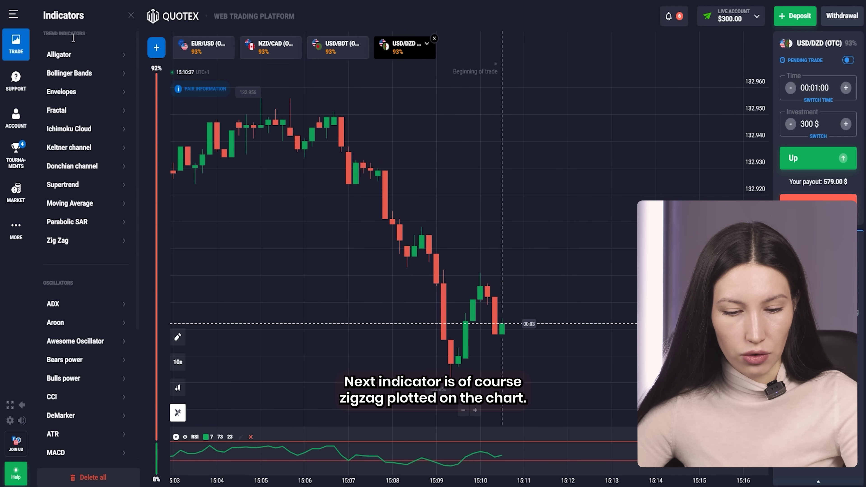
pyautogui.scroll(-2, 58, 153)
# Add a Zig Zag indicator with a thicker yellow line
pyautogui.click(60, 199)
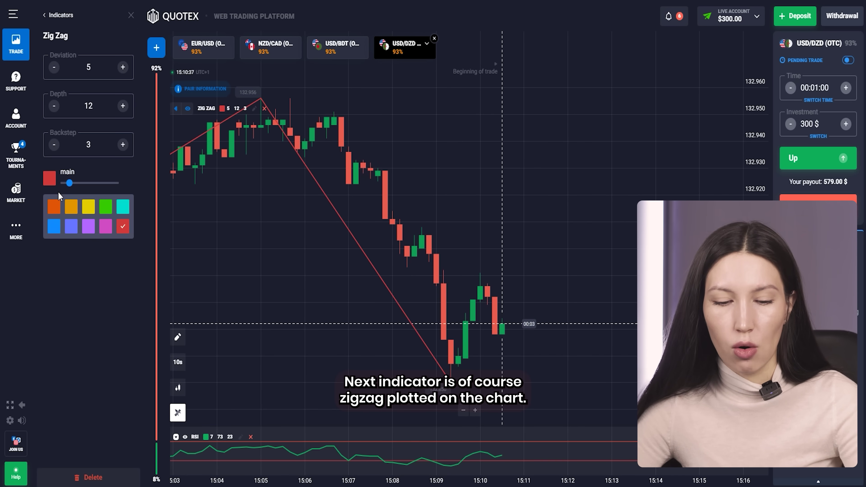
pyautogui.moveTo(64, 190); pyautogui.dragTo(76, 190)
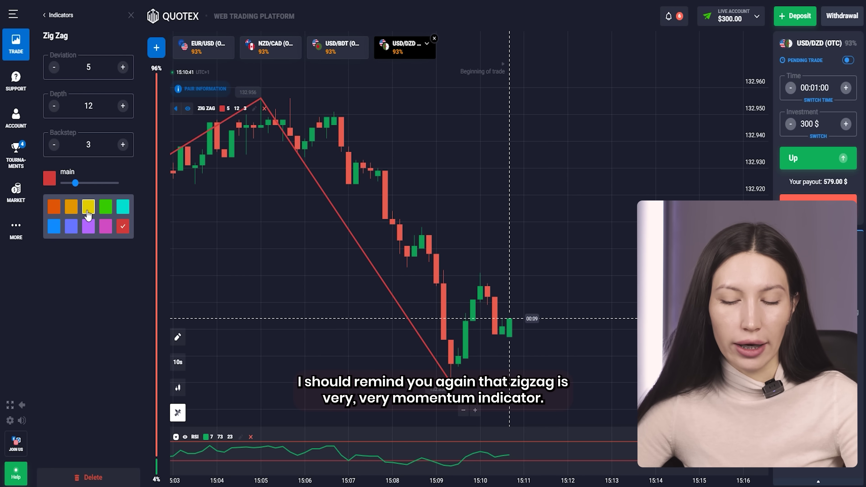
pyautogui.scroll(-2, 373, 174)
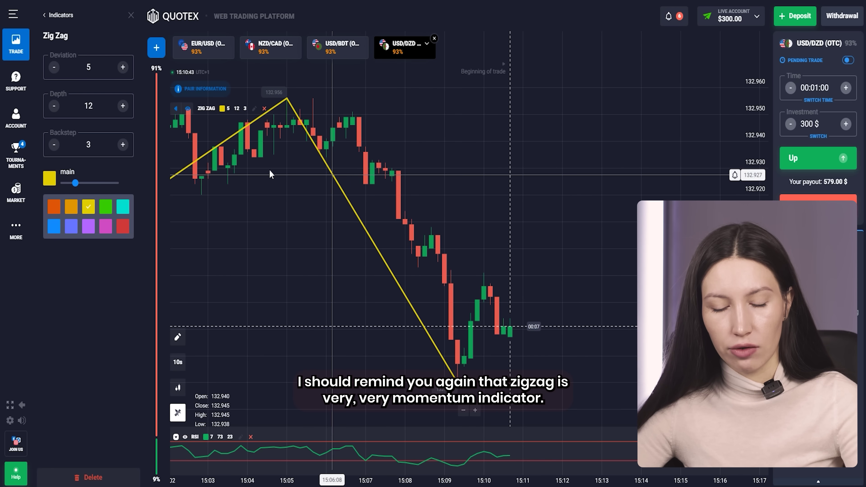
# Add a magenta ATR indicator with period 6 below RSI and close its settings
pyautogui.click(61, 14)
pyautogui.scroll(-7, 76, 205)
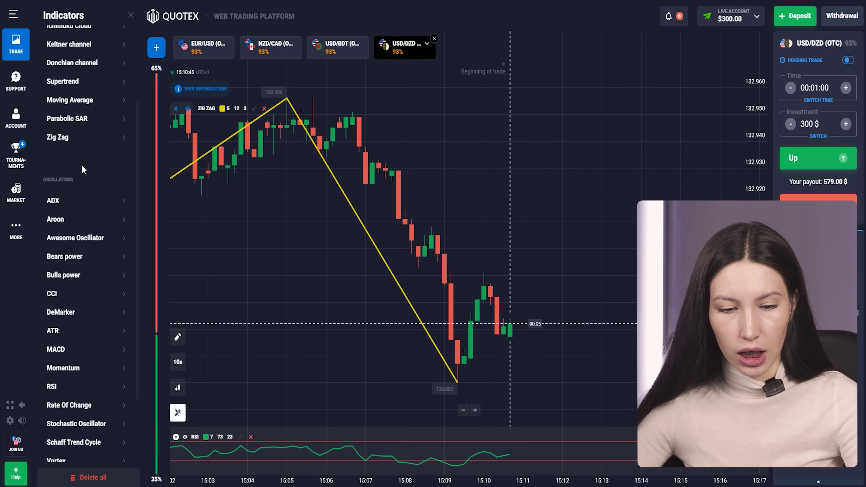
pyautogui.click(55, 251)
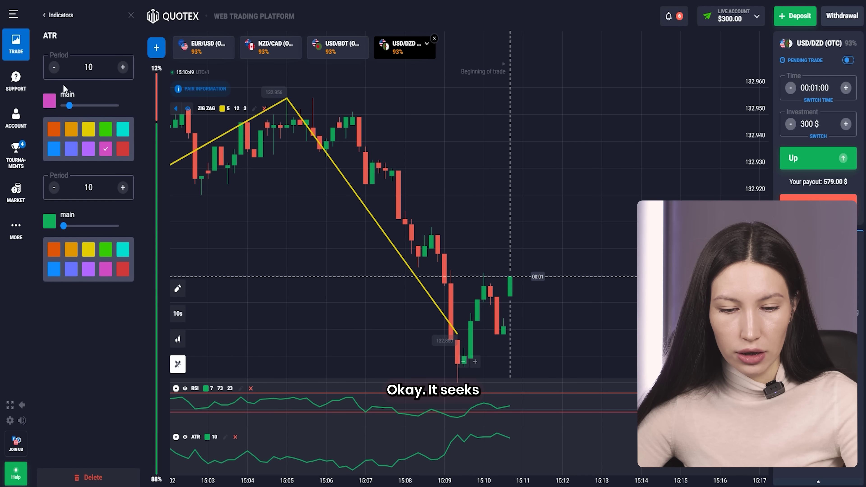
pyautogui.click(53, 68)
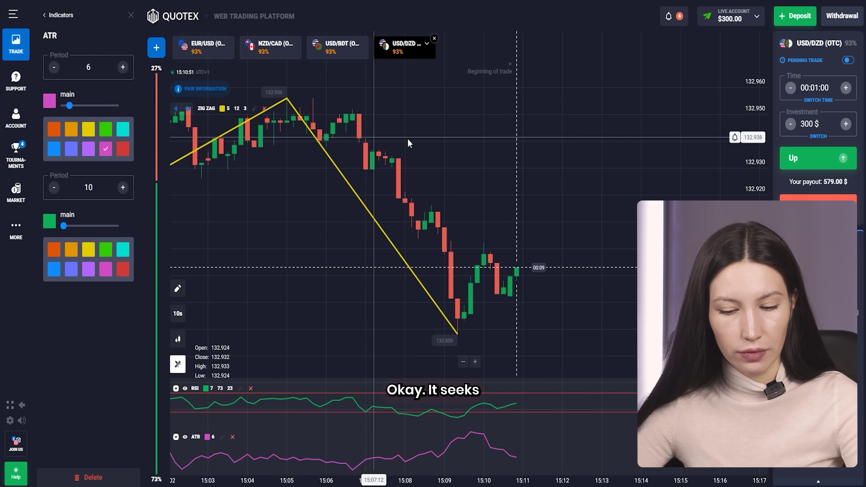
pyautogui.click(131, 16)
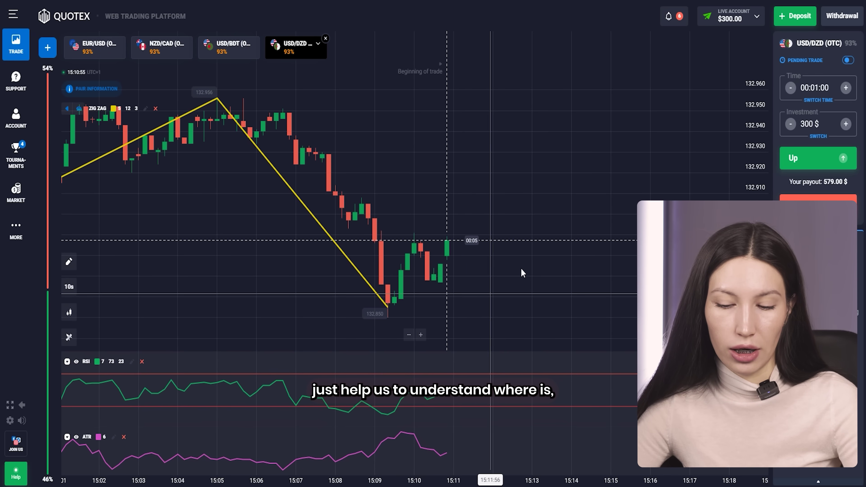
# Scroll up over the chart carrying the Zig Zag, RSI and ATR indicators
pyautogui.scroll(3, 513, 253)
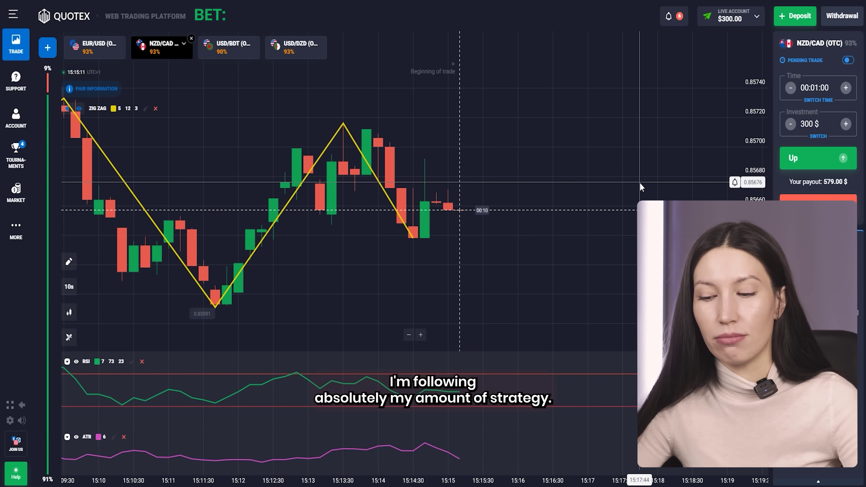
# Place a $300 Down trade on NZD/CAD with the Shift+S hotkey
pyautogui.hotkey('shift', 's')
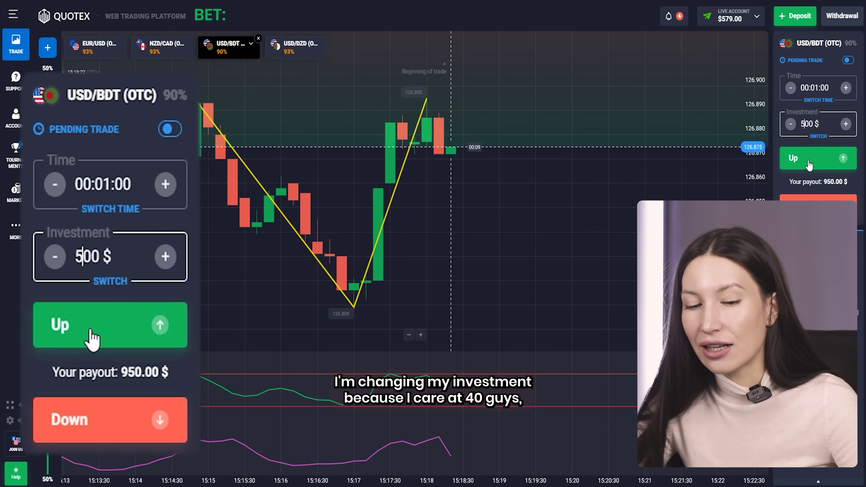
# Place a $500 trade on USD/BDT, then shift the chart along the time axis
pyautogui.click(807, 205)
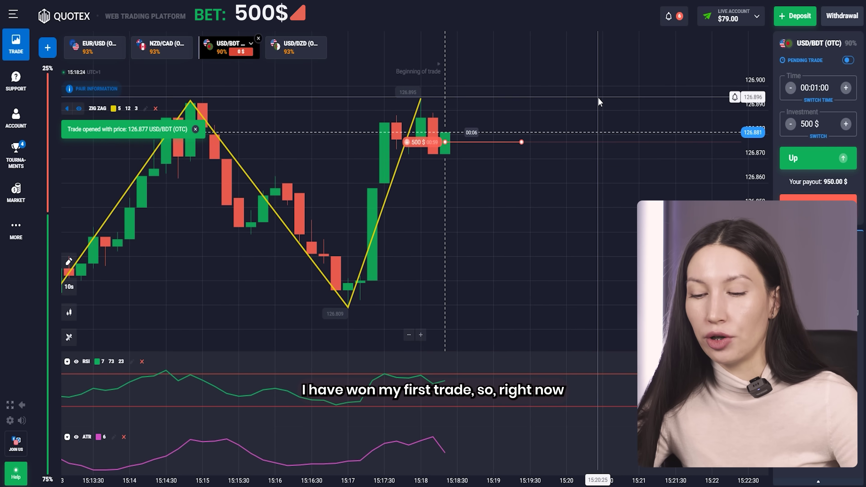
pyautogui.scroll(2, 599, 98)
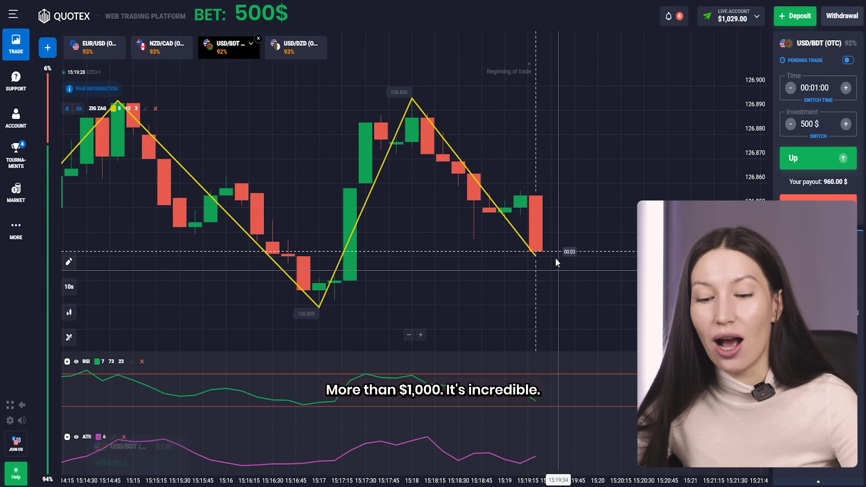
pyautogui.moveTo(537, 241); pyautogui.dragTo(491, 242)
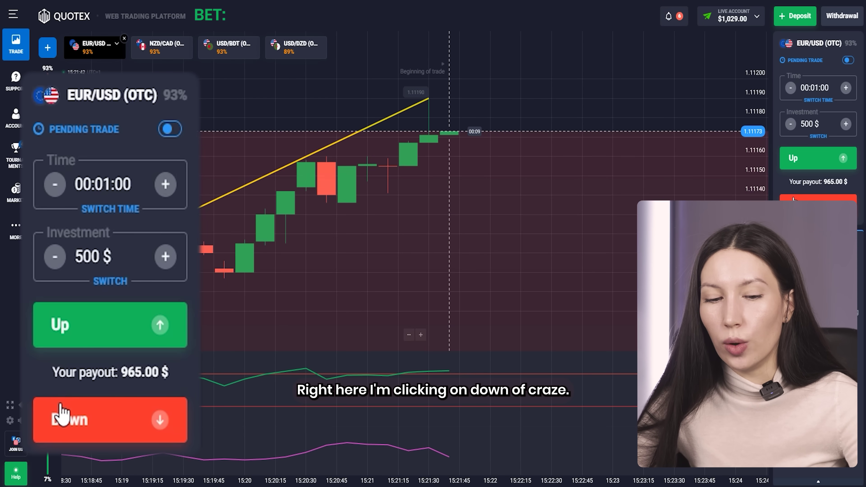
# Open two $500 Down trades on EUR/USD
pyautogui.click(791, 203)
pyautogui.click(785, 202)
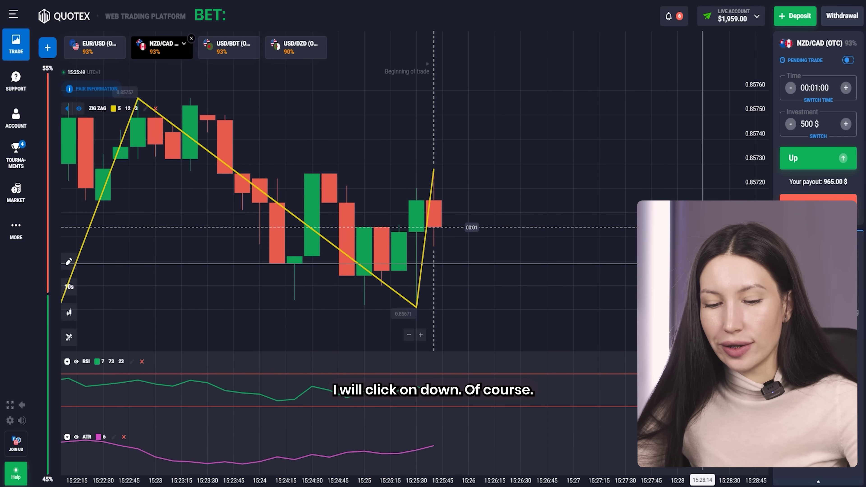
# Open a $500 Down trade on NZD/CAD
pyautogui.click(789, 208)
pyautogui.click(789, 208)
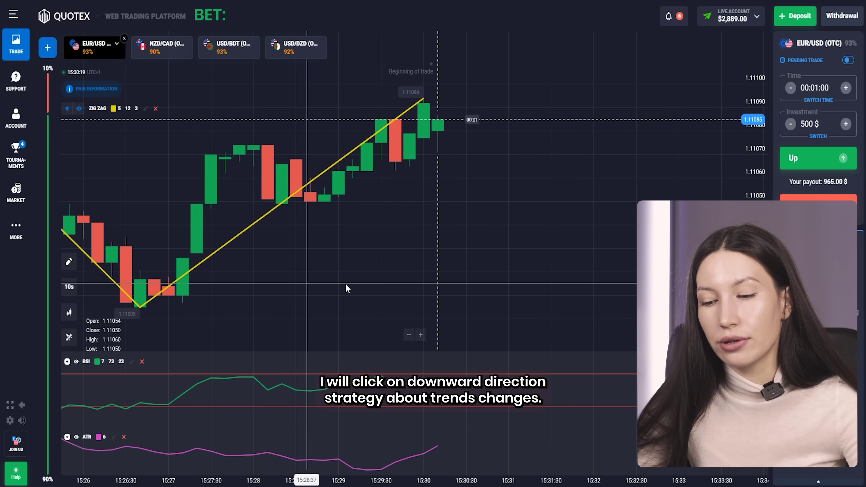
# Place two $500 Down trades on EUR/USD (OTC) at 1.11082
pyautogui.doubleClick(818, 198)
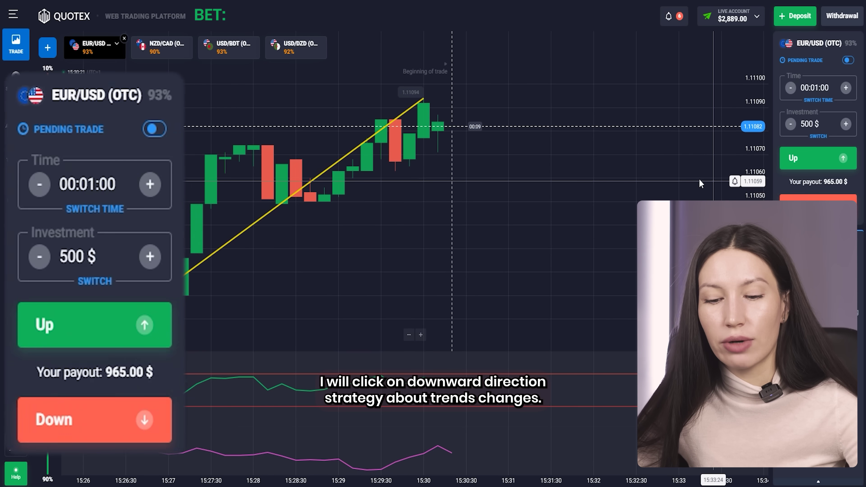